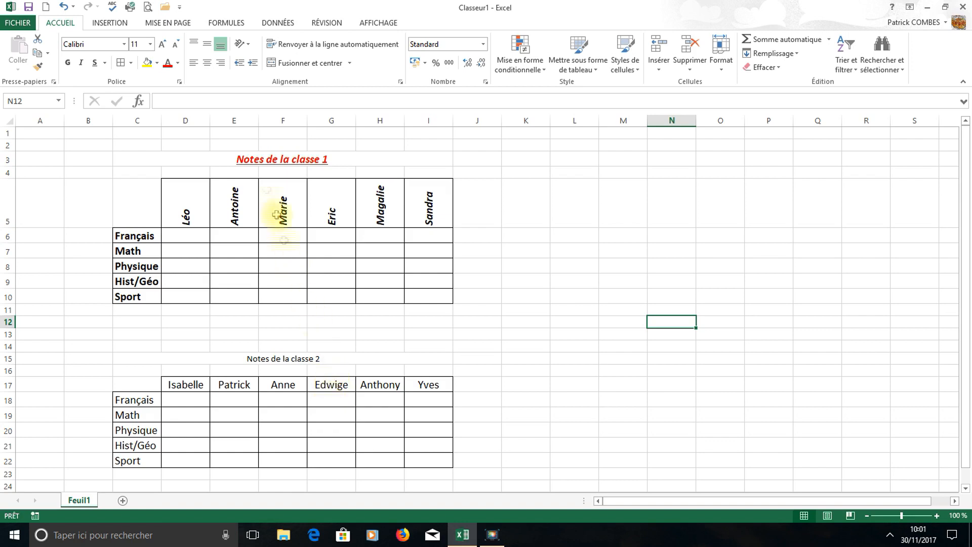
- Copy the formatting of the "Notes de la classe 1" title onto the "Notes de la classe 2" title with the format painter
click(256, 159)
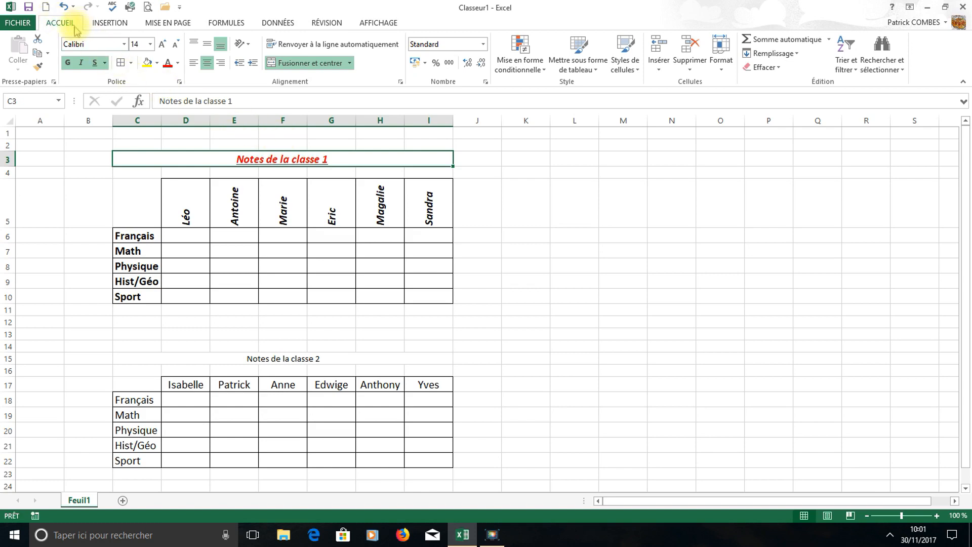
click(41, 67)
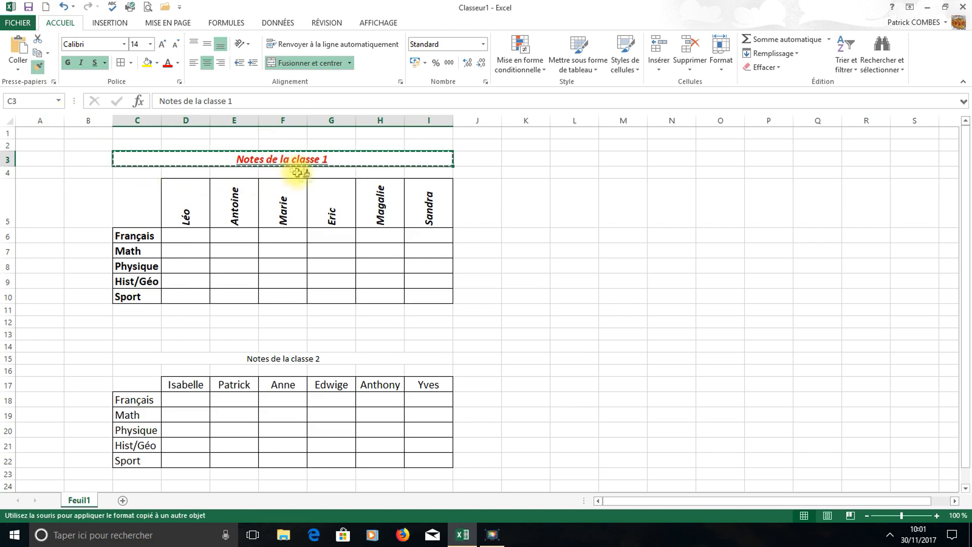
click(274, 356)
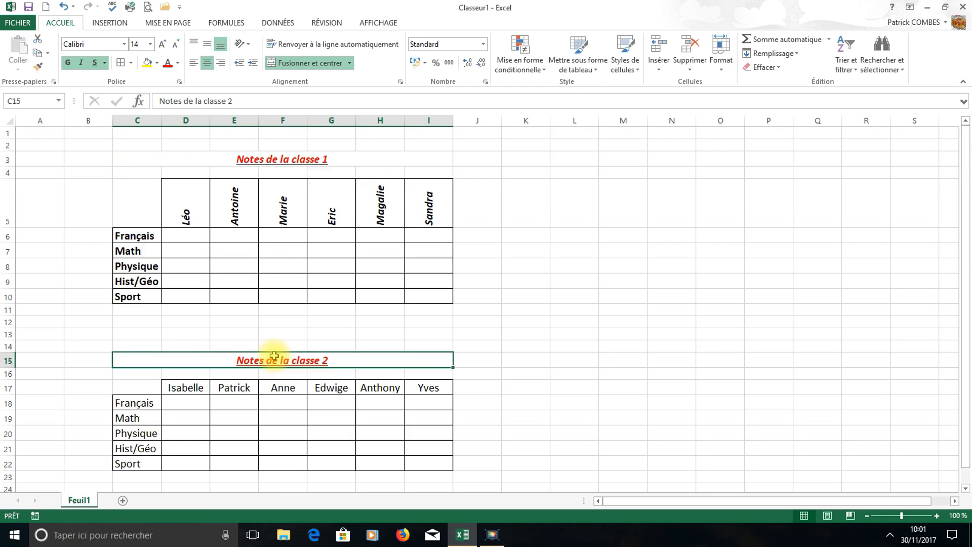
click(281, 334)
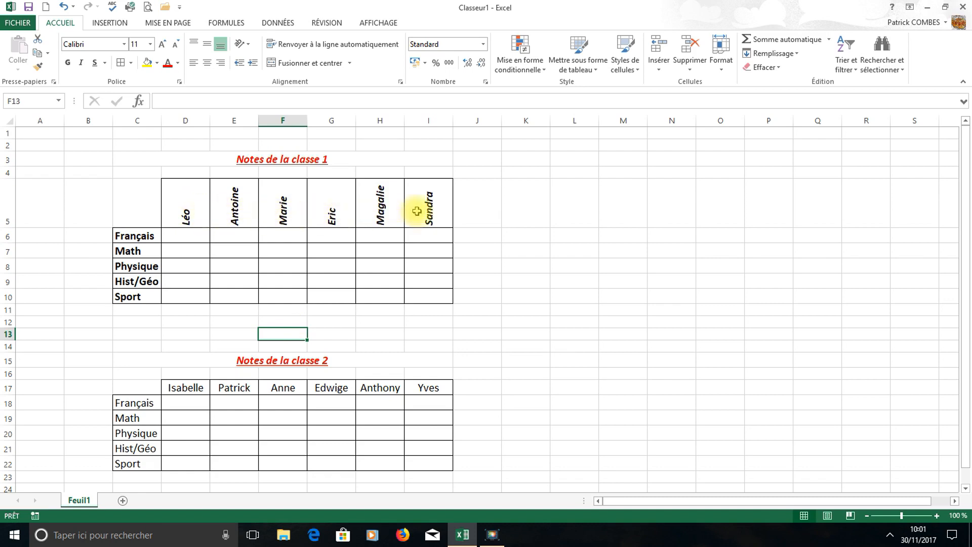
- Copy the formatting of a student name header in the first table onto the name headers D17:I17 of the second table
click(260, 217)
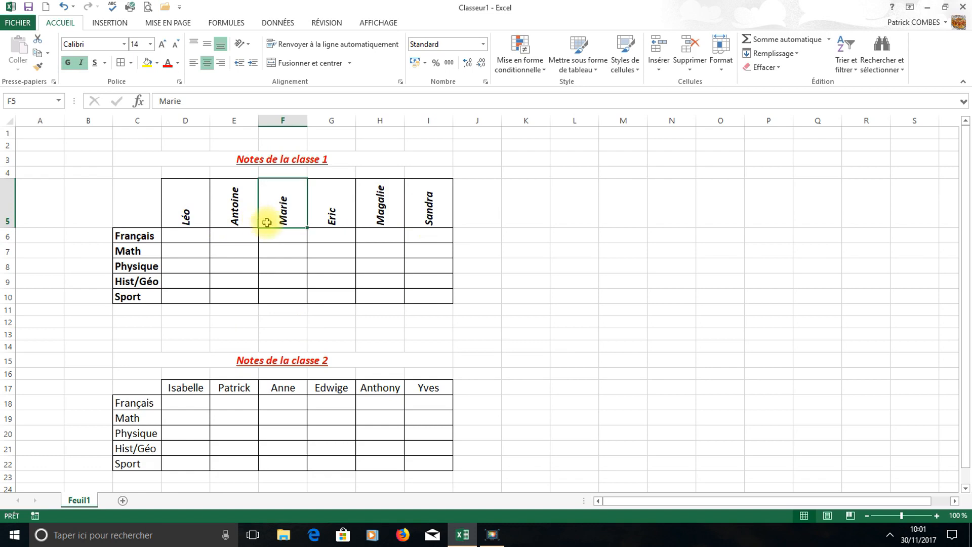
click(41, 68)
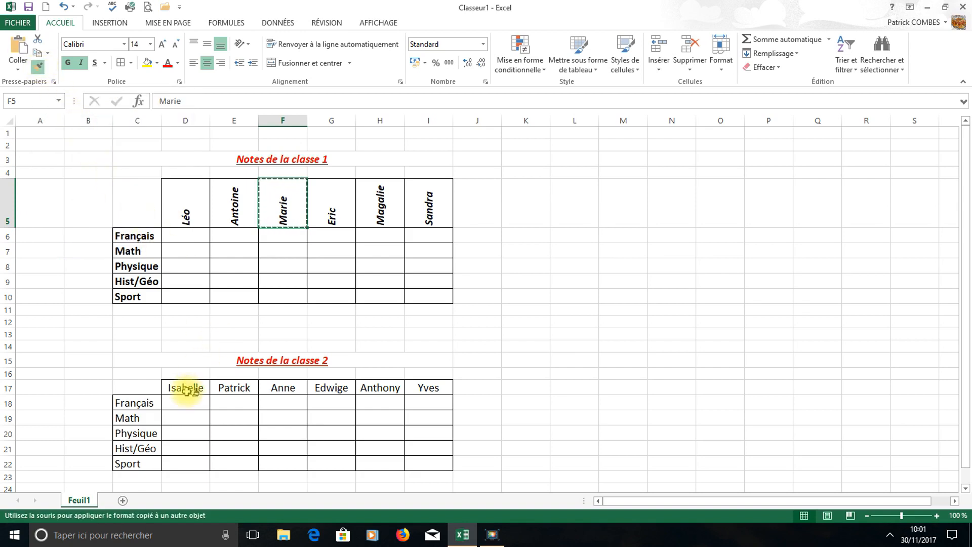
mouse_move(186, 390)
mouse_down()
mouse_move(191, 374)
mouse_move(419, 387)
mouse_up()
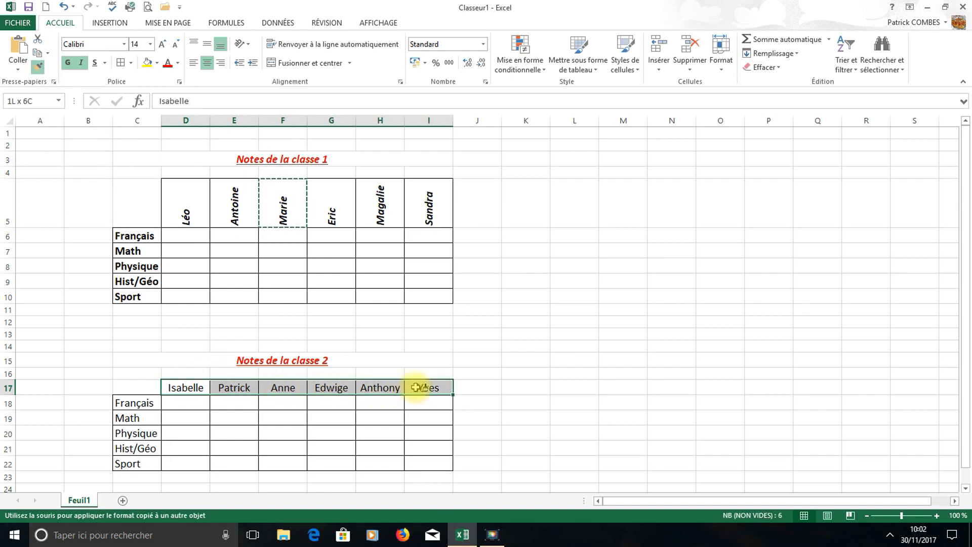
drag(416, 387, 416, 387)
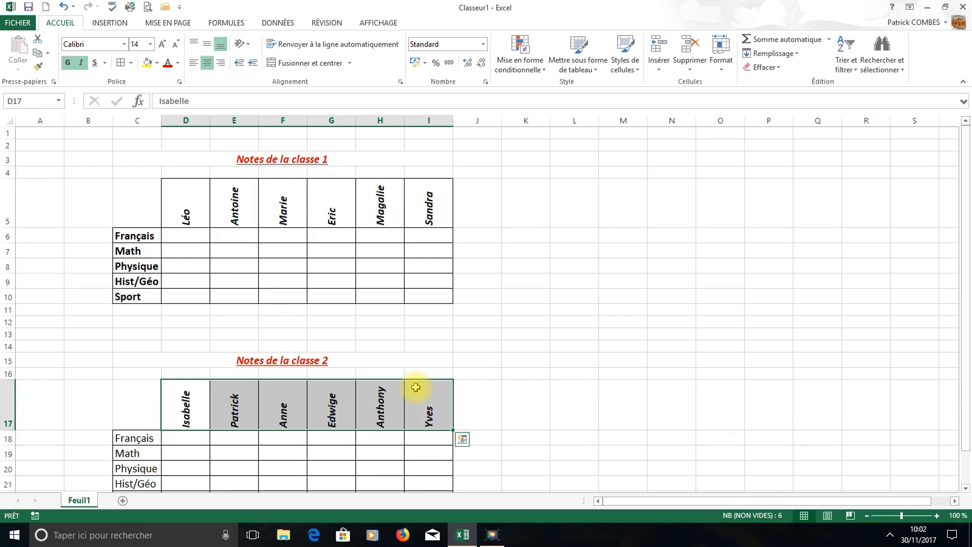
click(411, 364)
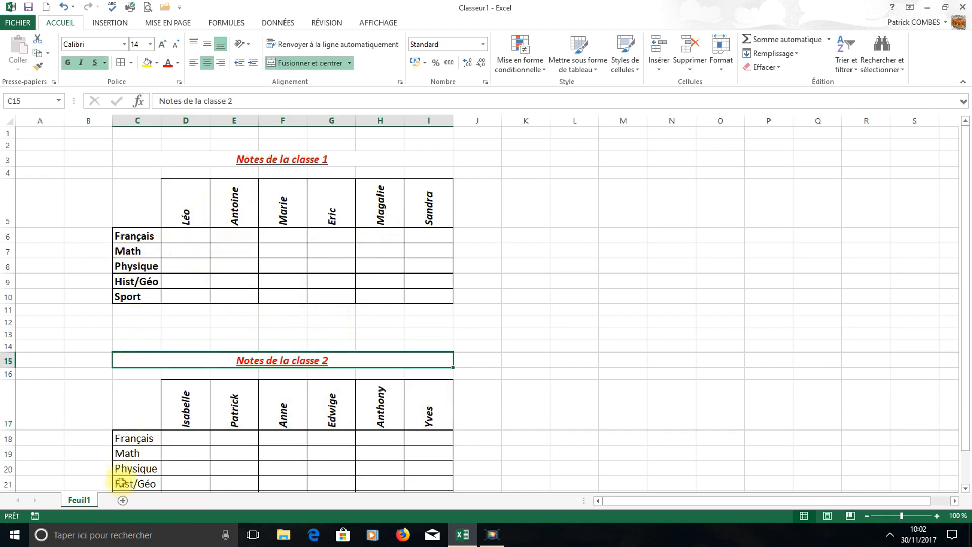
- Copy the bold formatting of the "Math" label in C7 onto the subject labels C18:C22 of the second table
click(133, 254)
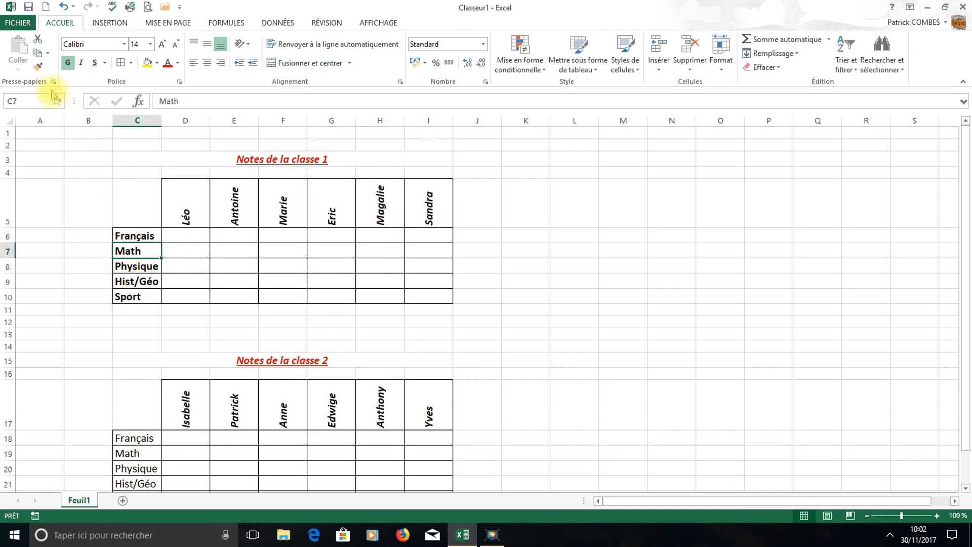
click(39, 70)
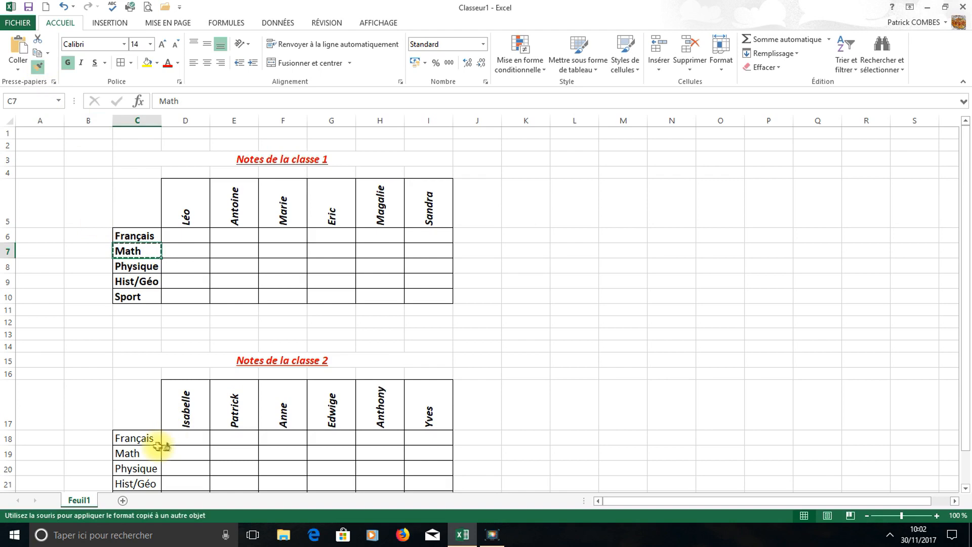
mouse_move(147, 438)
mouse_down()
mouse_move(143, 497)
mouse_move(146, 458)
mouse_up()
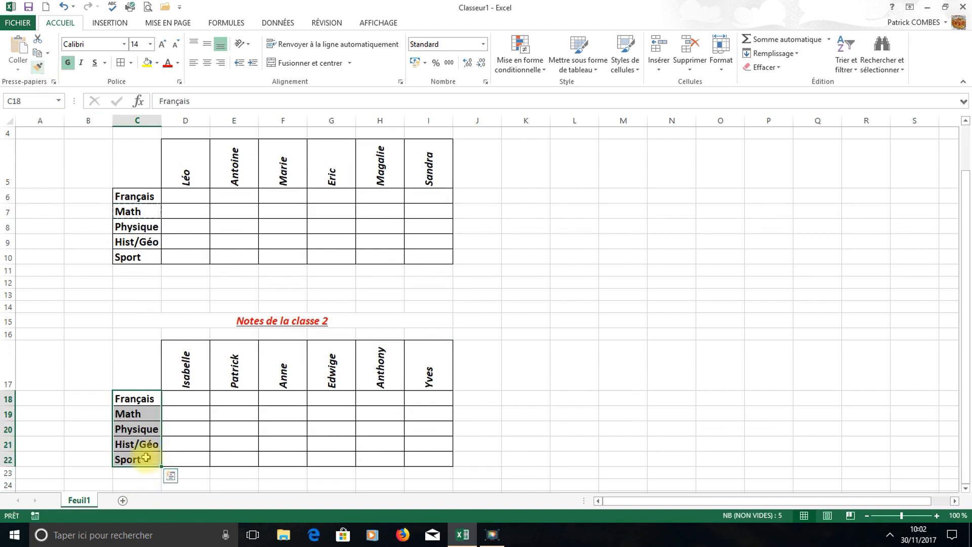
click(390, 379)
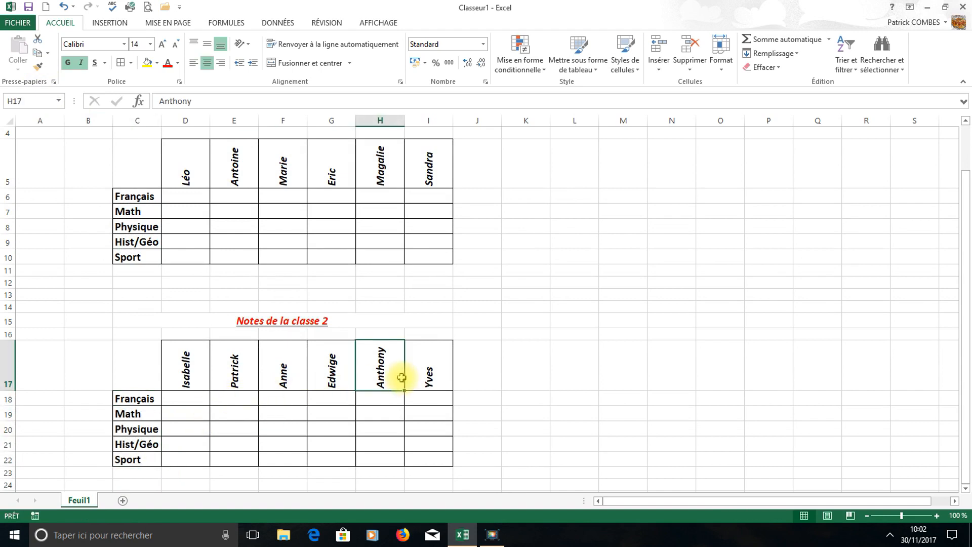
scroll(453, 343, up, 1)
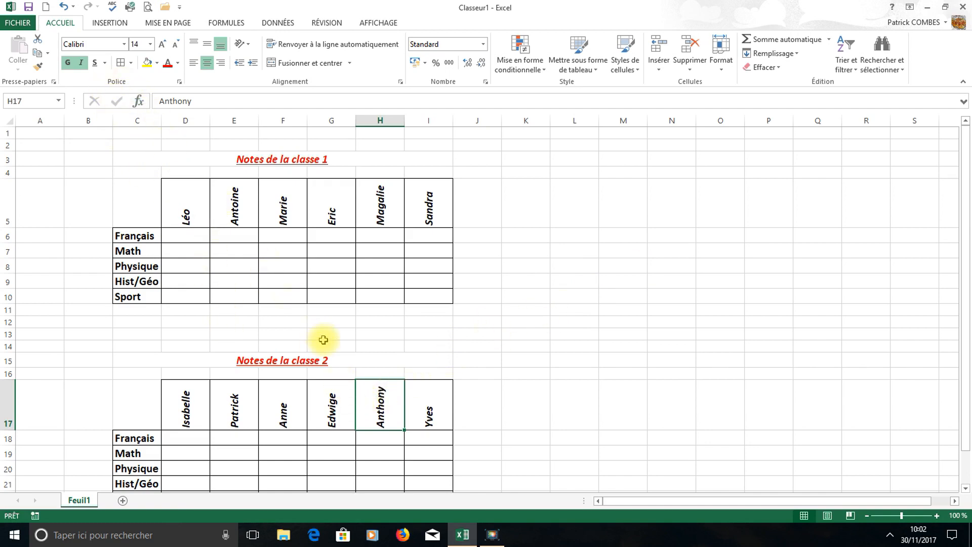
- Fill the "Notes de la classe 1" title cell with yellow
click(264, 249)
click(238, 158)
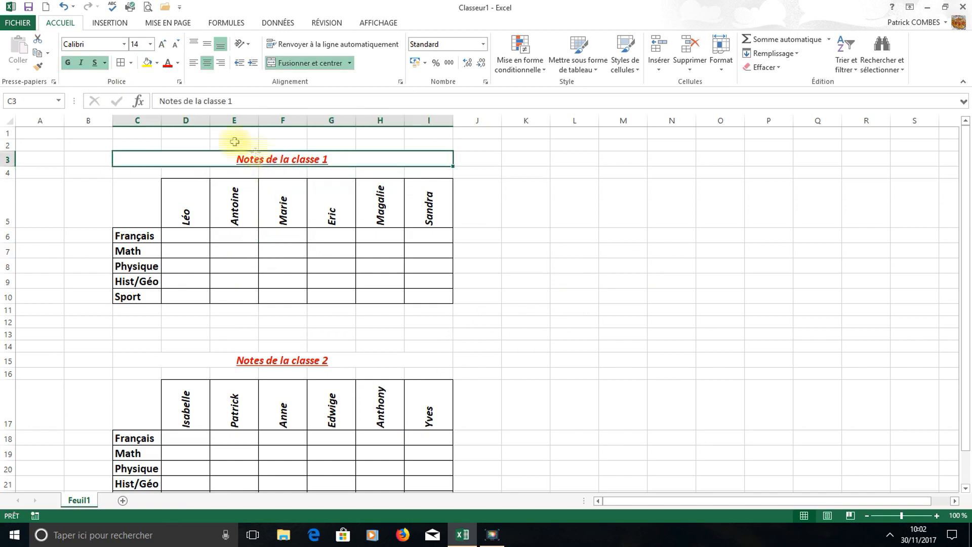
click(146, 62)
click(320, 333)
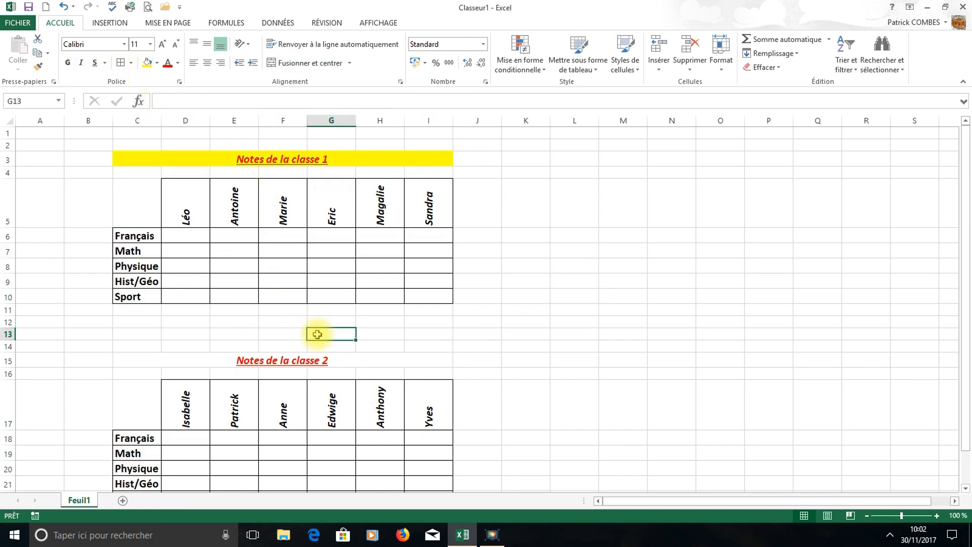
- Try copying the yellow title's formatting onto the "Notes de la classe 2" title, and undo that copy
click(267, 162)
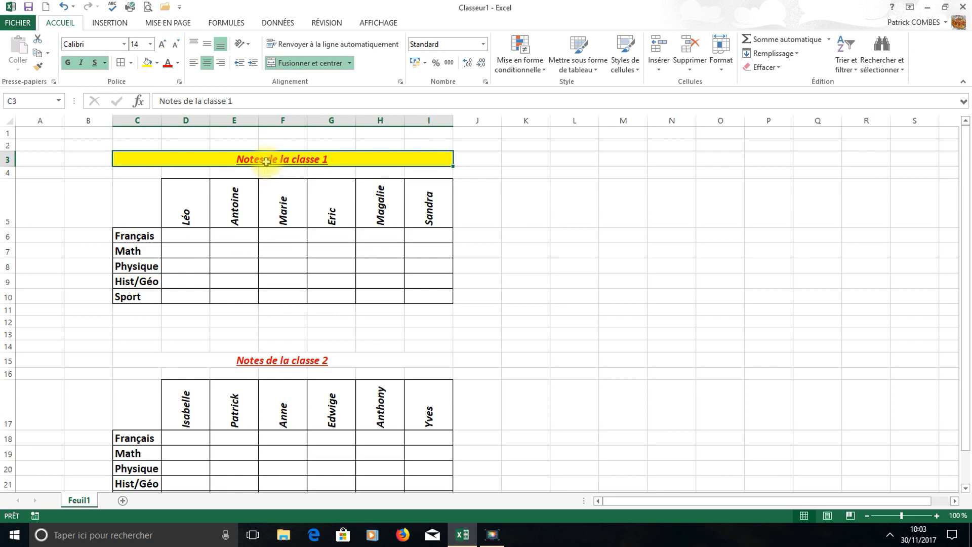
click(38, 66)
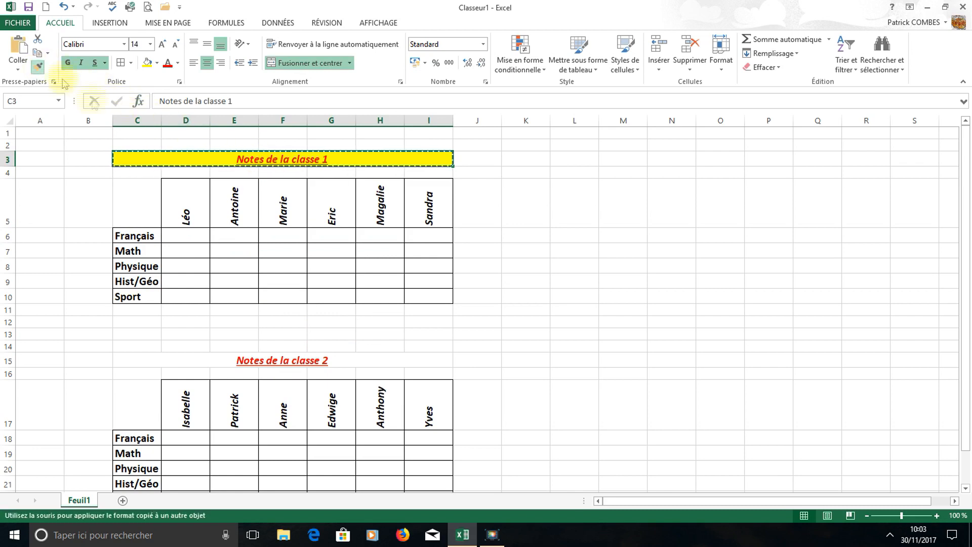
click(223, 358)
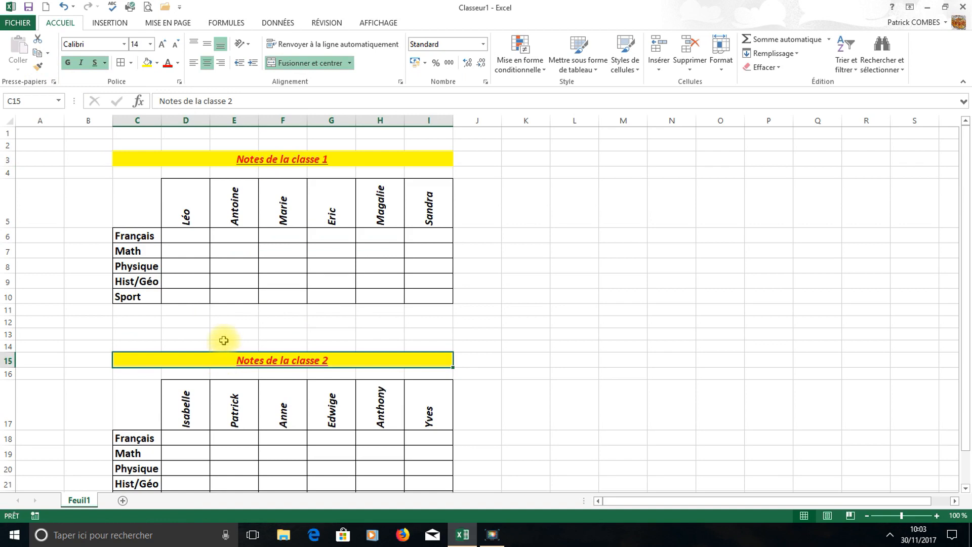
click(223, 337)
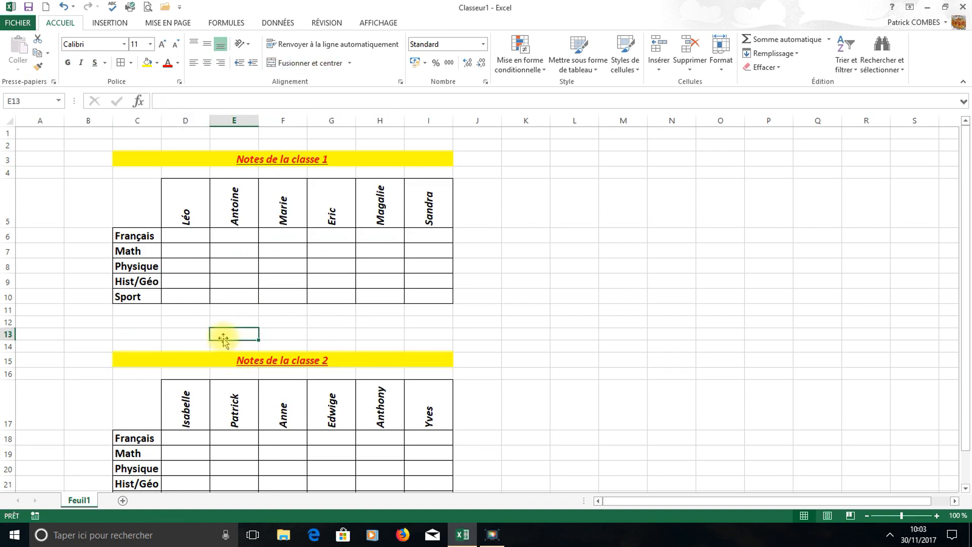
key(ctrl+z)
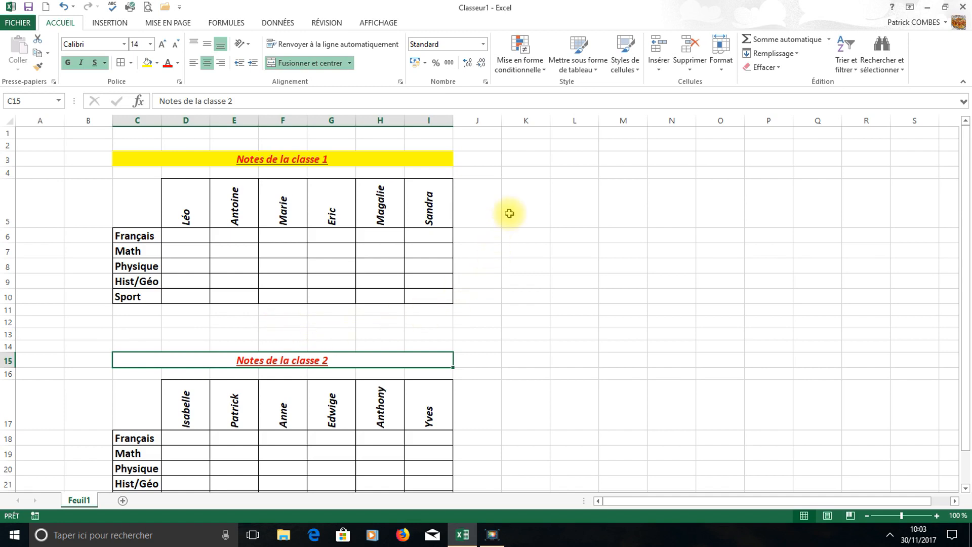
- Apply all borders to the empty cell range K5:L7 beside the first table
drag(509, 214, 563, 248)
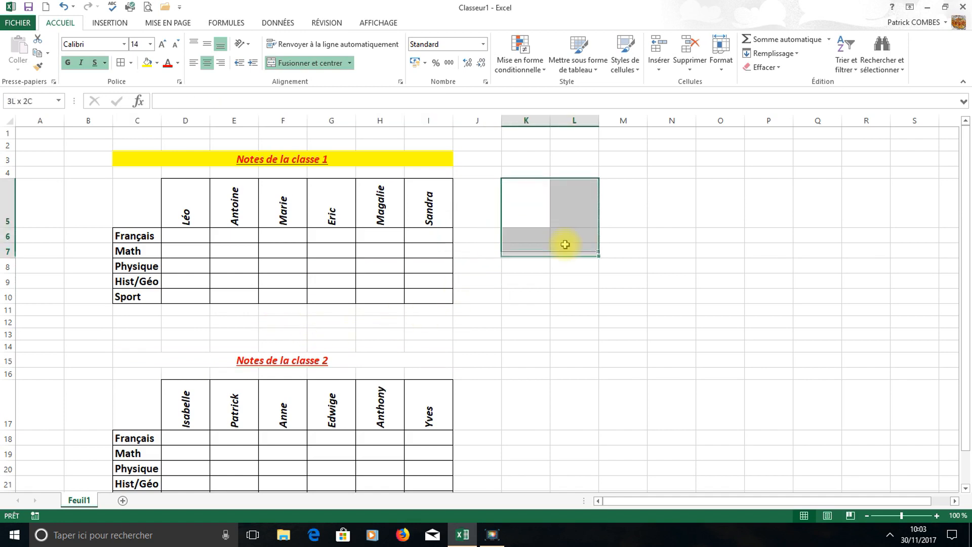
click(120, 62)
click(525, 294)
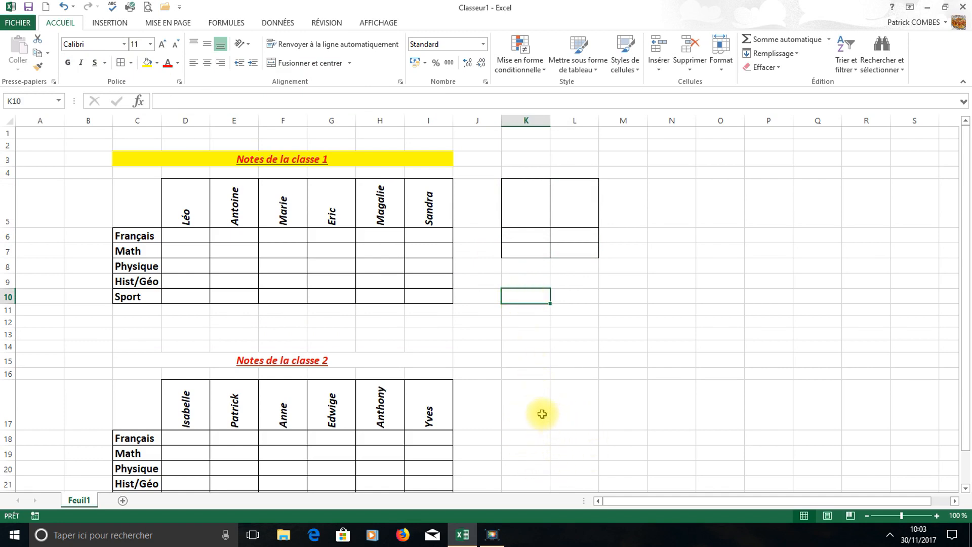
- Copy the border formatting of K5:L7 onto the cell range K18:L21 with the format painter
drag(525, 204, 579, 253)
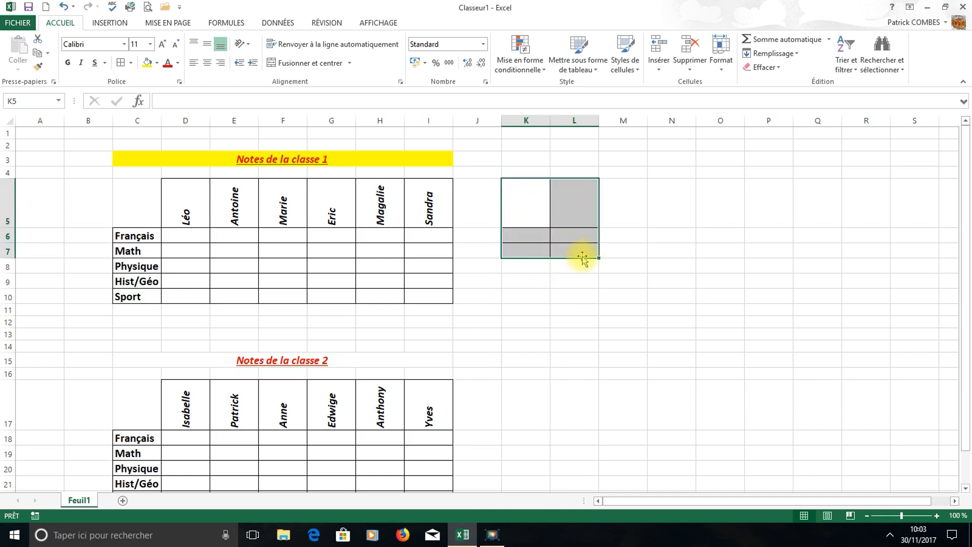
click(38, 66)
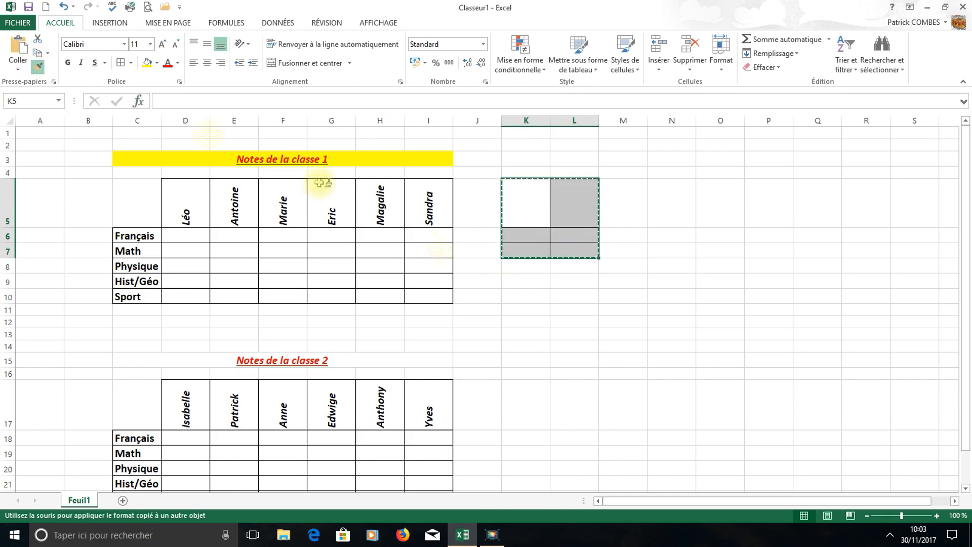
scroll(577, 329, down, 1)
drag(523, 397, 587, 448)
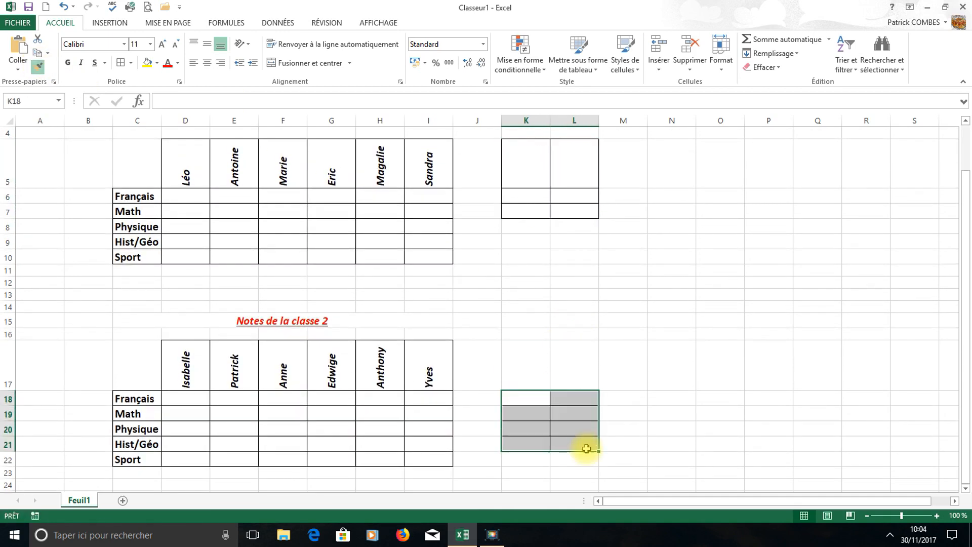
click(633, 411)
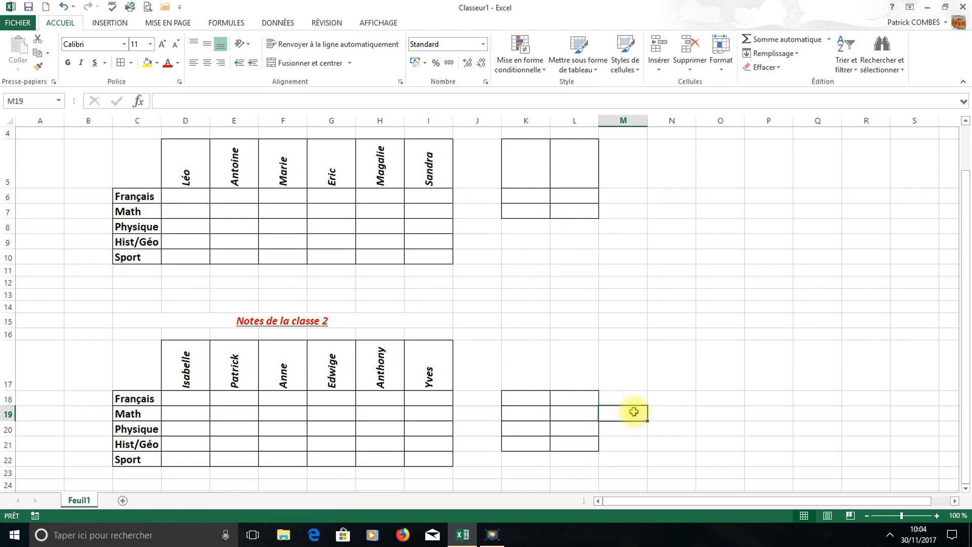
- Give cells K6:L7 red double lines on their inner vertical border and outer right border
drag(519, 196, 558, 205)
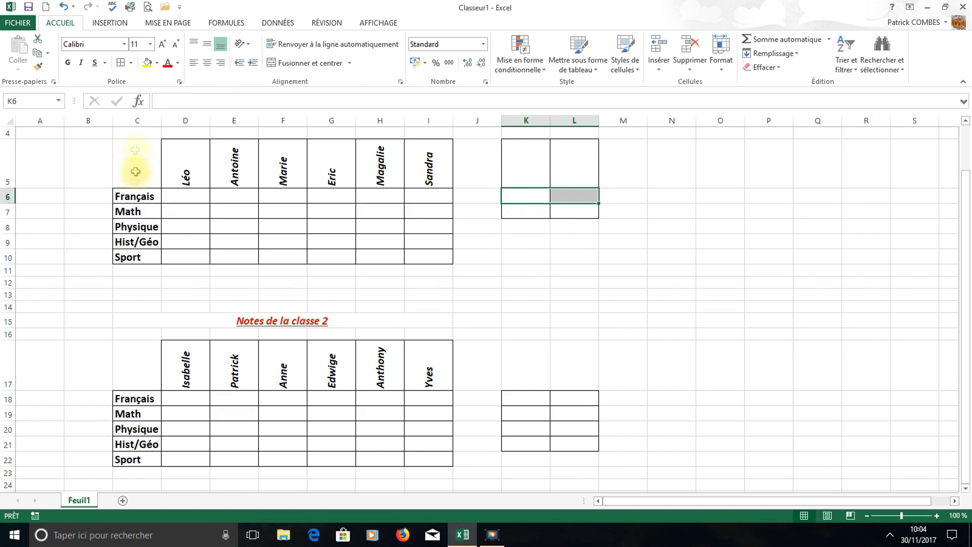
click(130, 62)
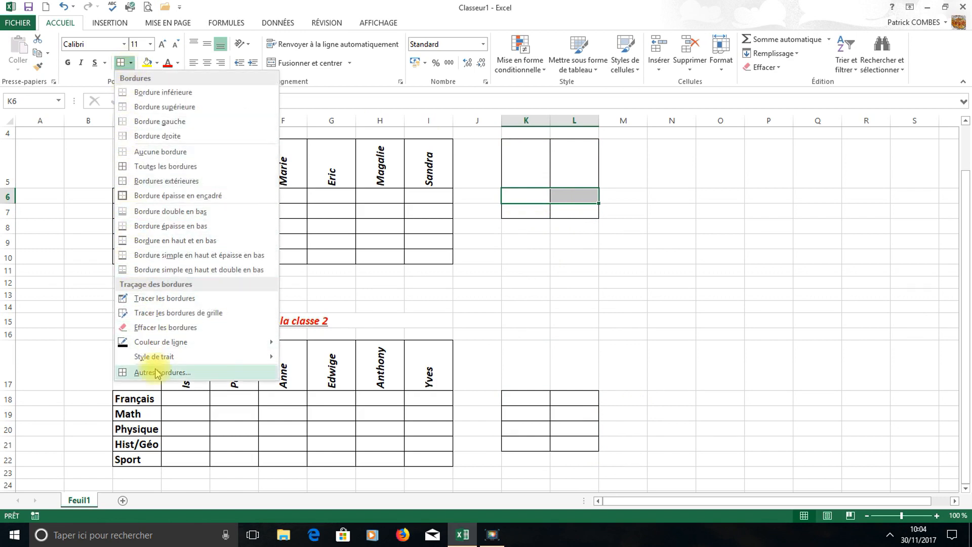
click(132, 372)
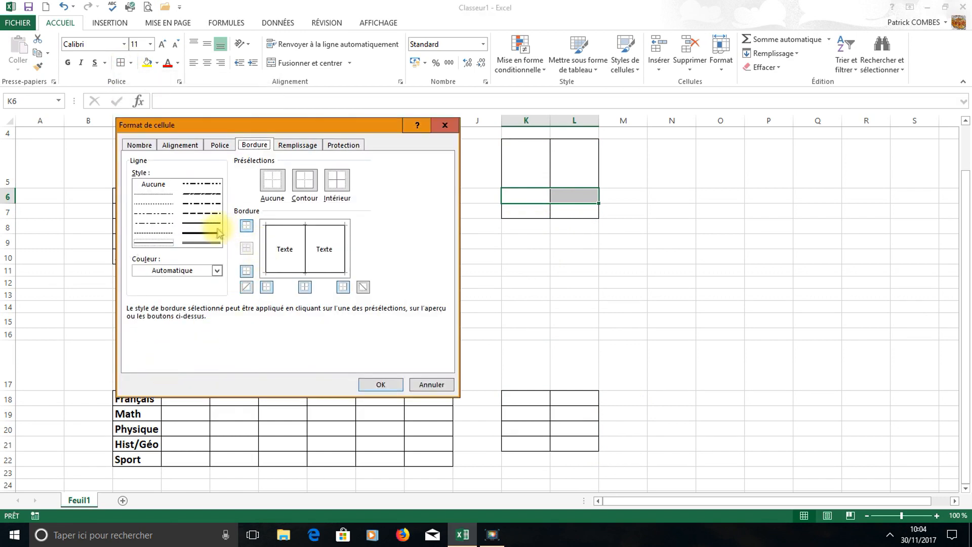
click(304, 287)
click(344, 289)
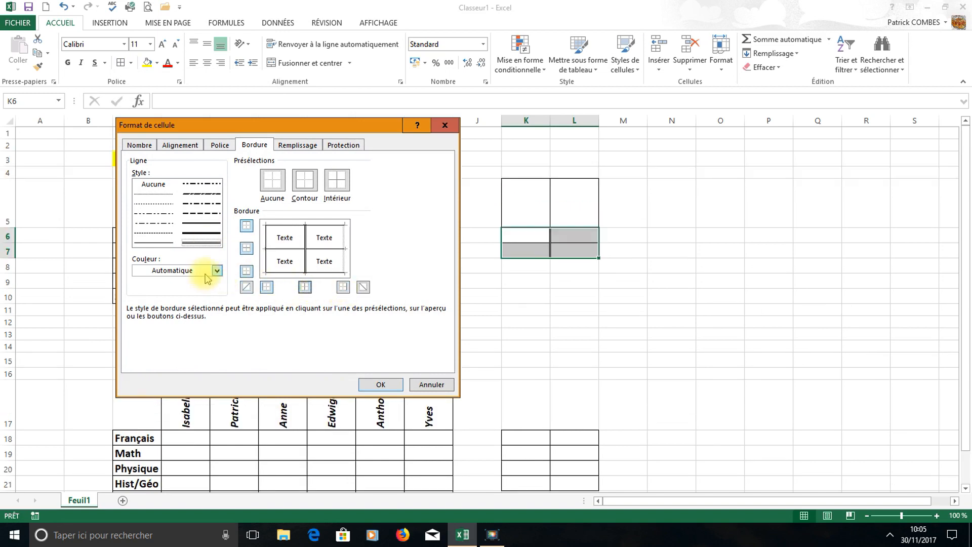
click(210, 271)
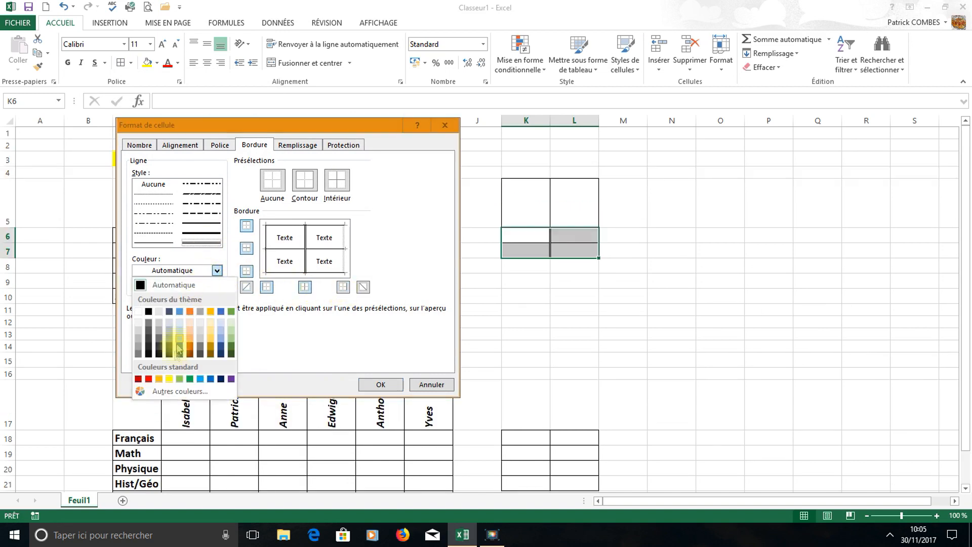
click(148, 378)
click(305, 287)
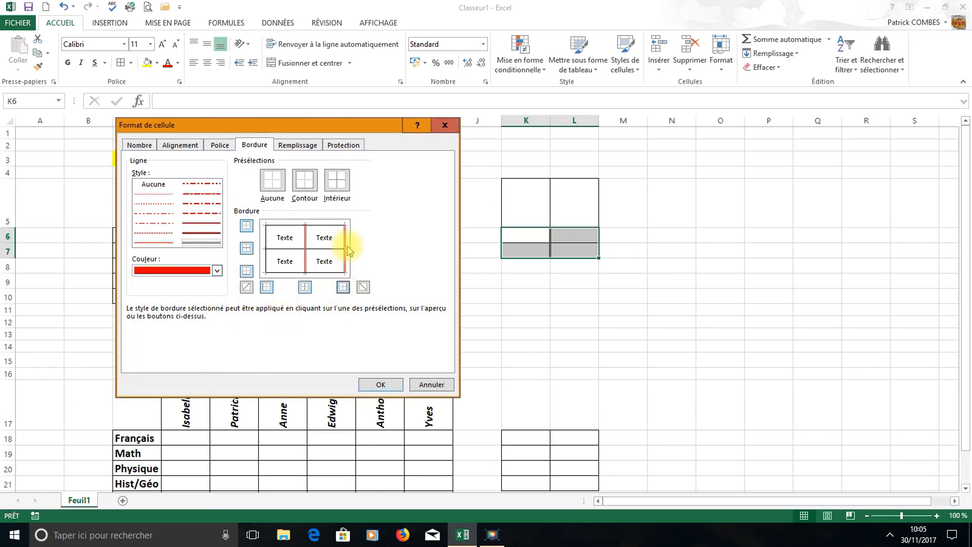
click(380, 384)
click(512, 309)
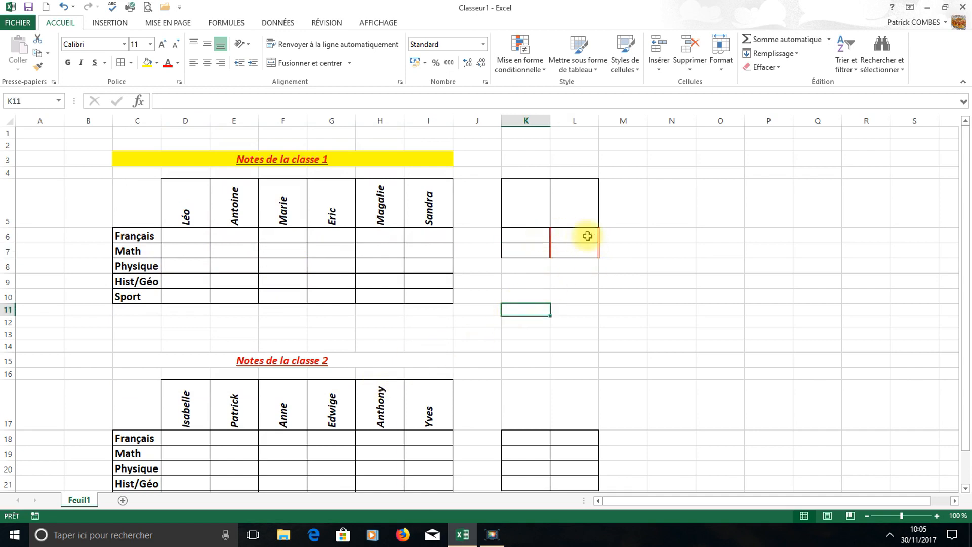
- Copy the formatting of cell K6, including its red right border, onto cells K19:K20
click(526, 236)
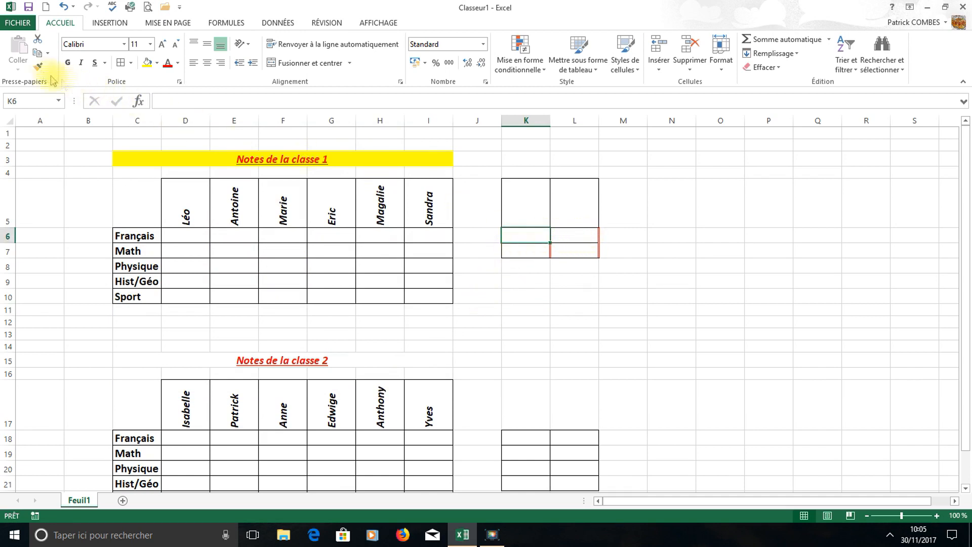
click(38, 66)
drag(528, 452, 537, 476)
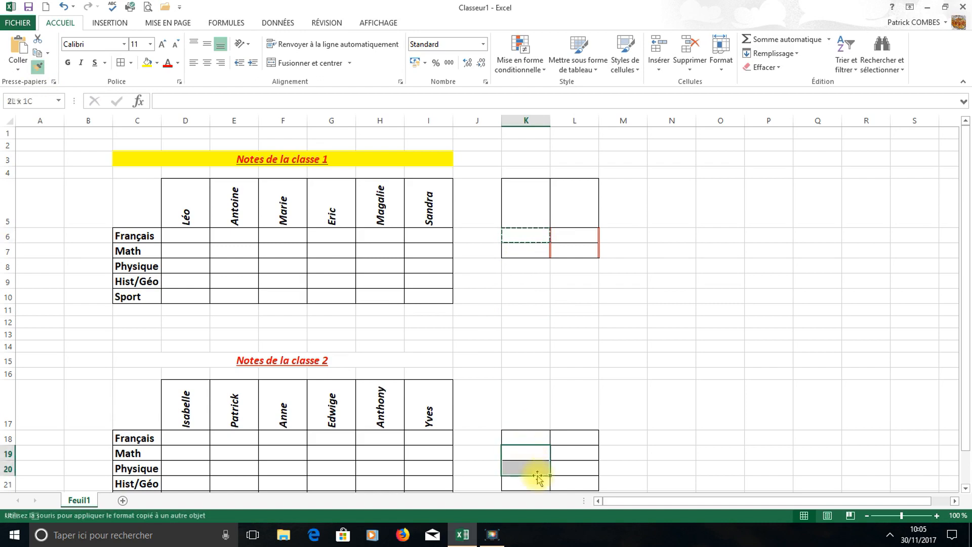
click(592, 384)
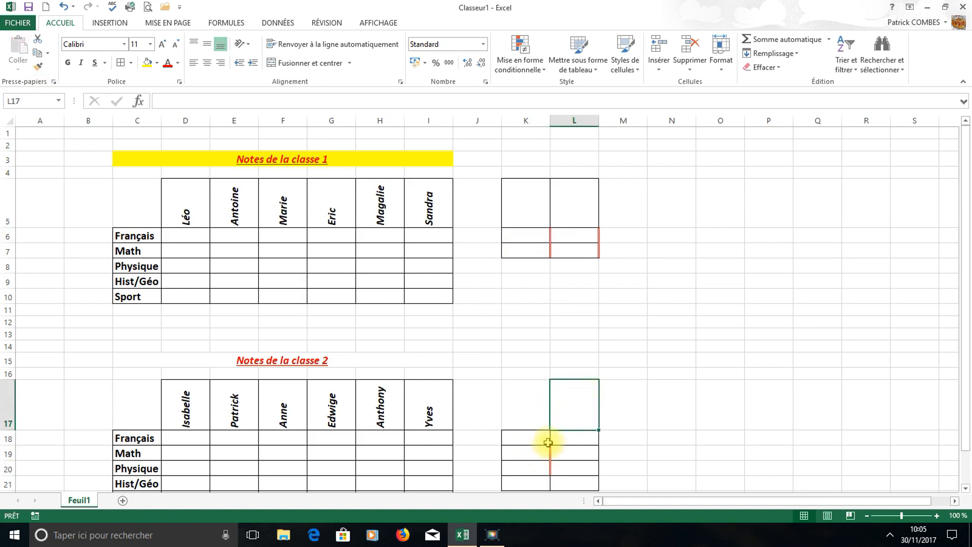